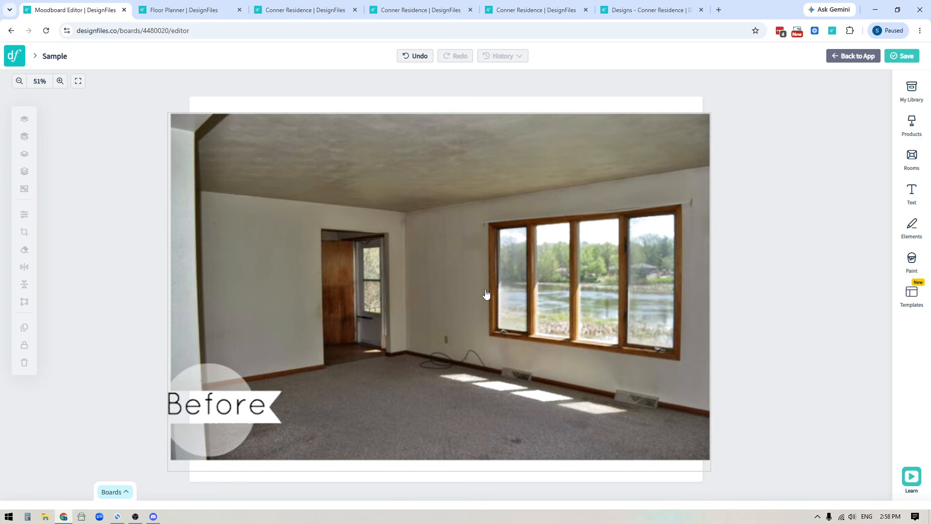
Switch to the Conner Residence board showing the outdoor patio design.
left_click(427, 10)
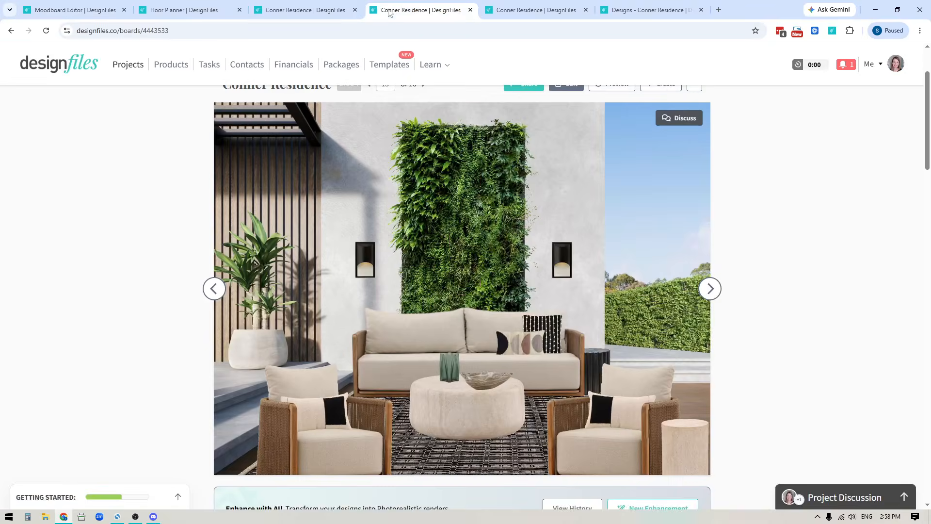
Go to the Floor Planner's empty 3-D room with wide doorway, four-panel window and wood floor.
left_click(319, 9)
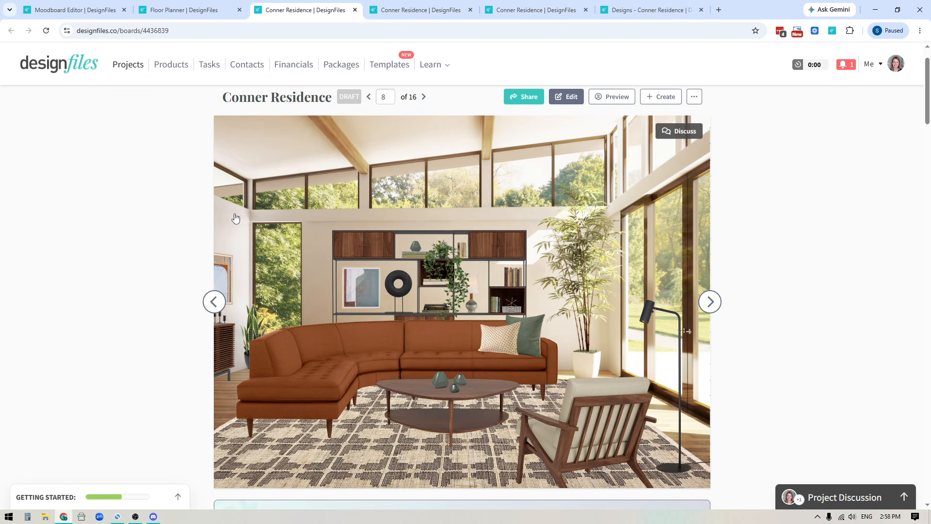
left_click(178, 11)
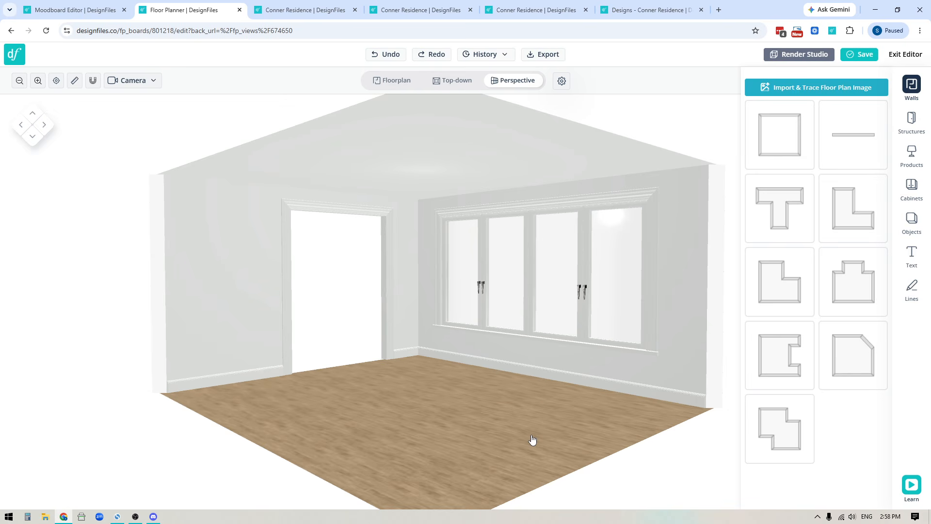
left_click(69, 11)
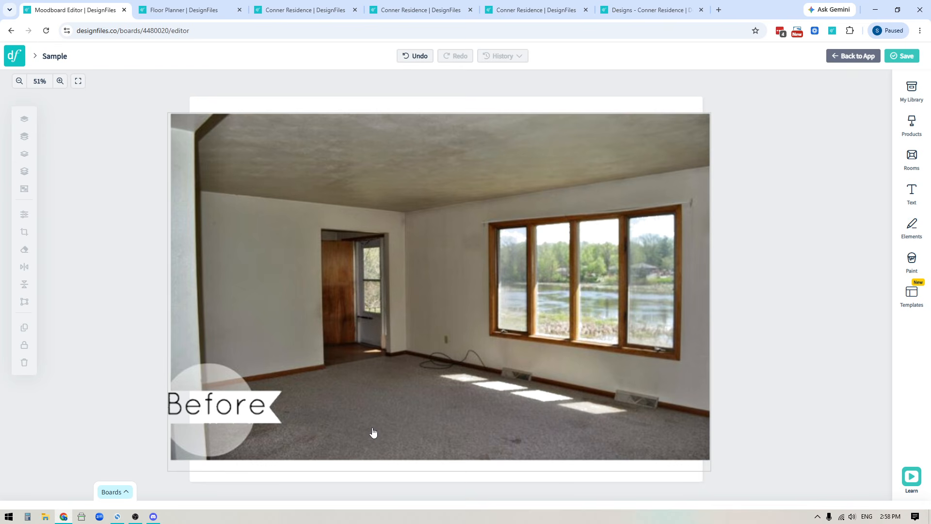
left_click(183, 7)
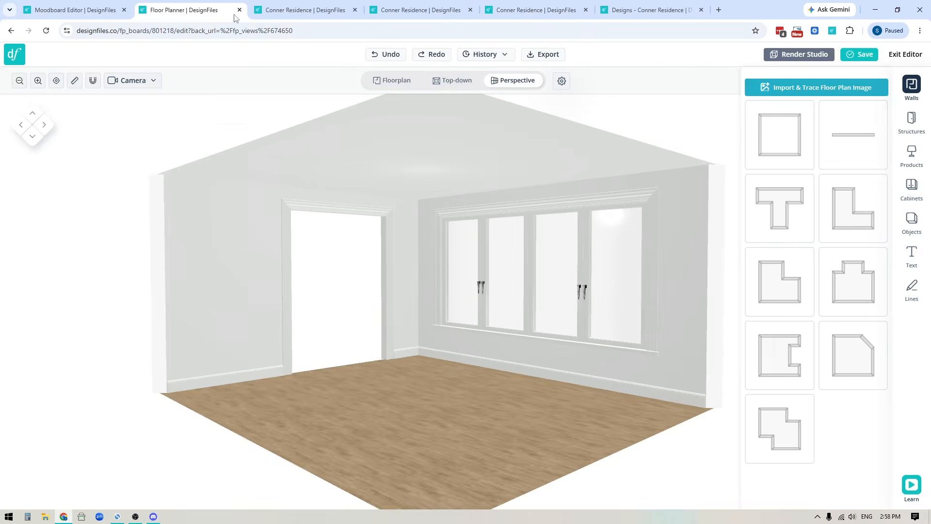
left_click(393, 80)
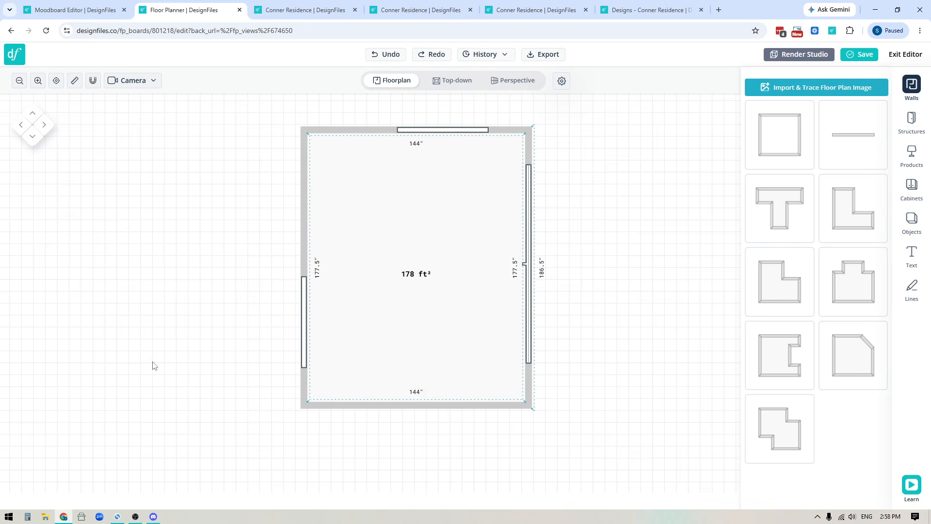
left_click(526, 86)
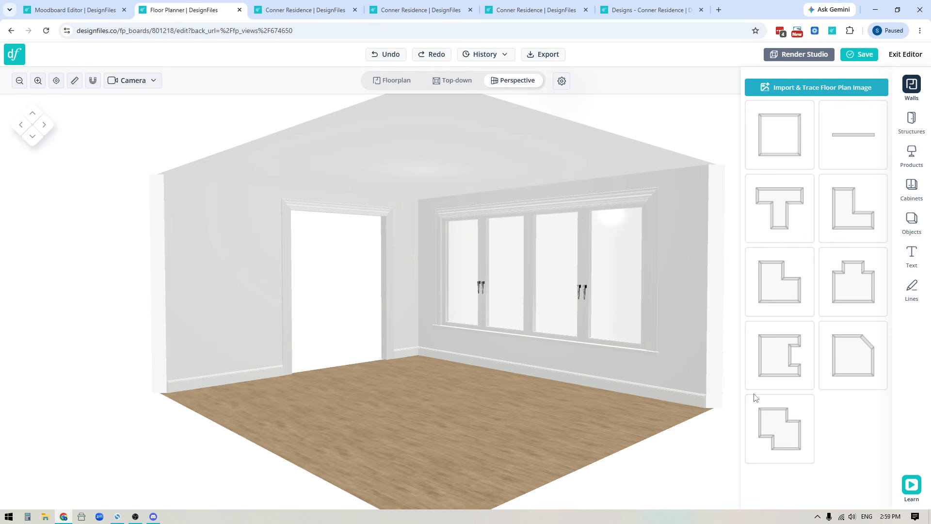
Paint the window wall with Farrow & Ball swatch 205 and apply it via Selected Wall.
left_click(673, 234)
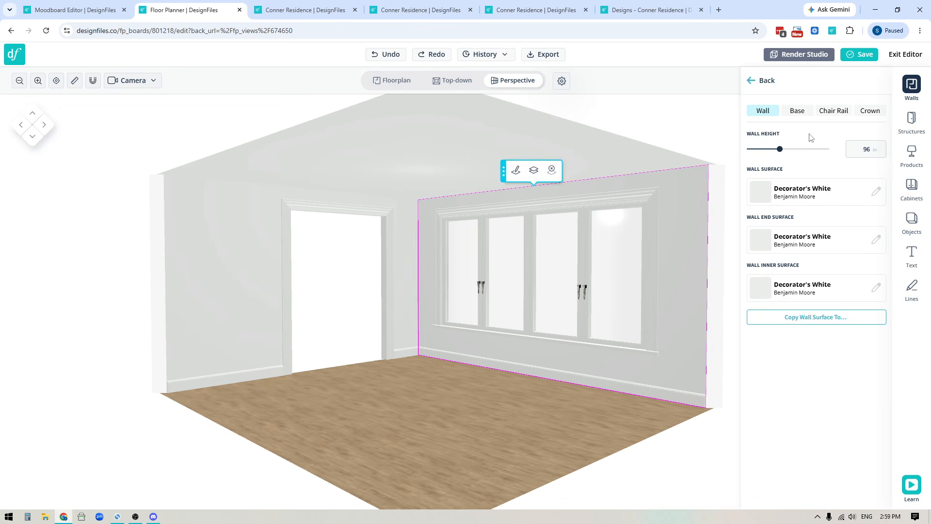
left_click(872, 196)
left_click(776, 180)
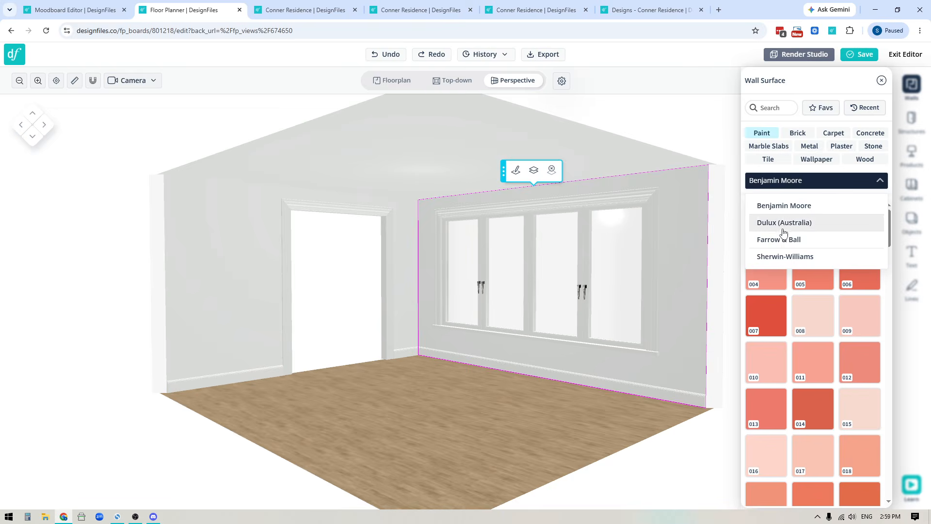
left_click(776, 239)
scroll(772, 363, "down", 8)
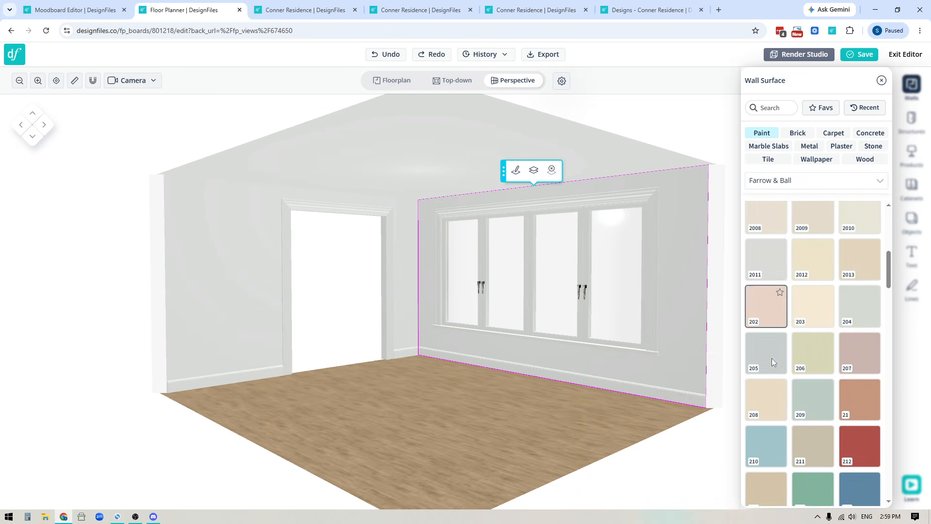
left_click(769, 363)
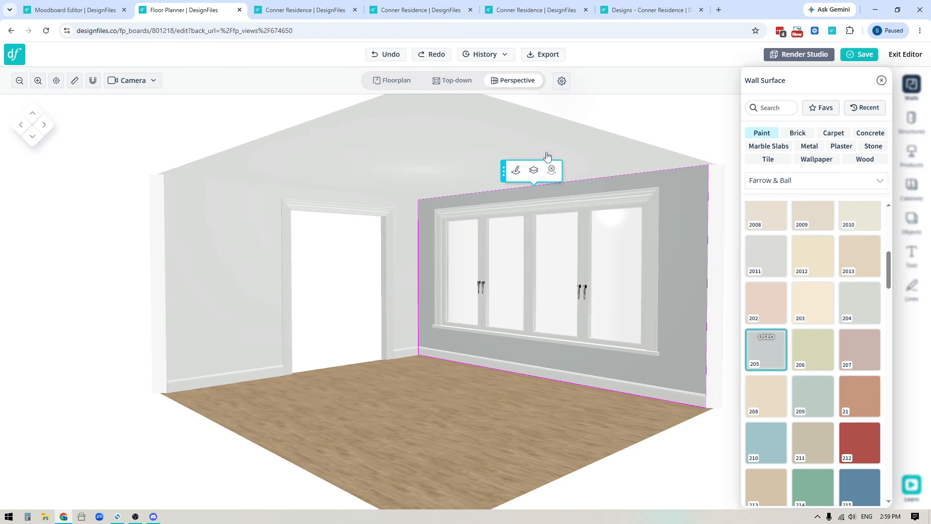
left_click(533, 169)
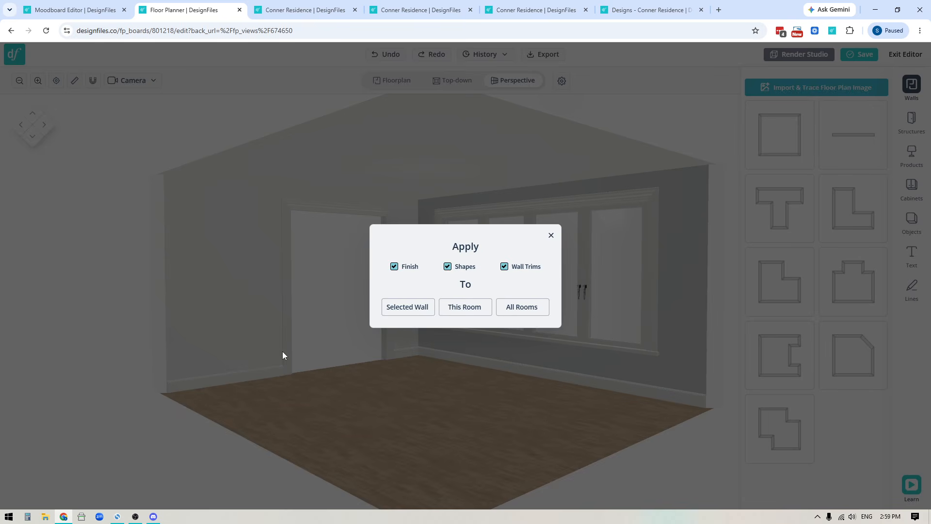
left_click(418, 307)
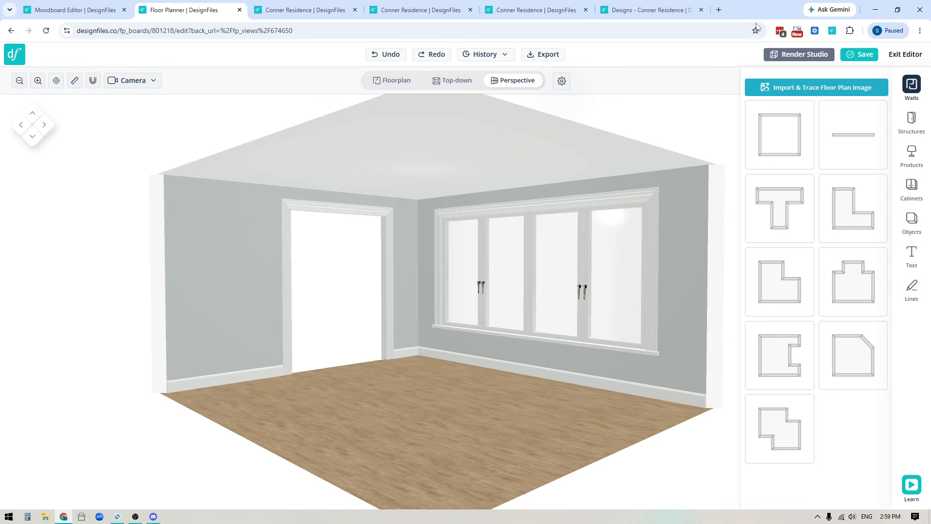
In Render Studio, frame the window wall straight-on and create the Floorplan 4 render.
left_click(804, 55)
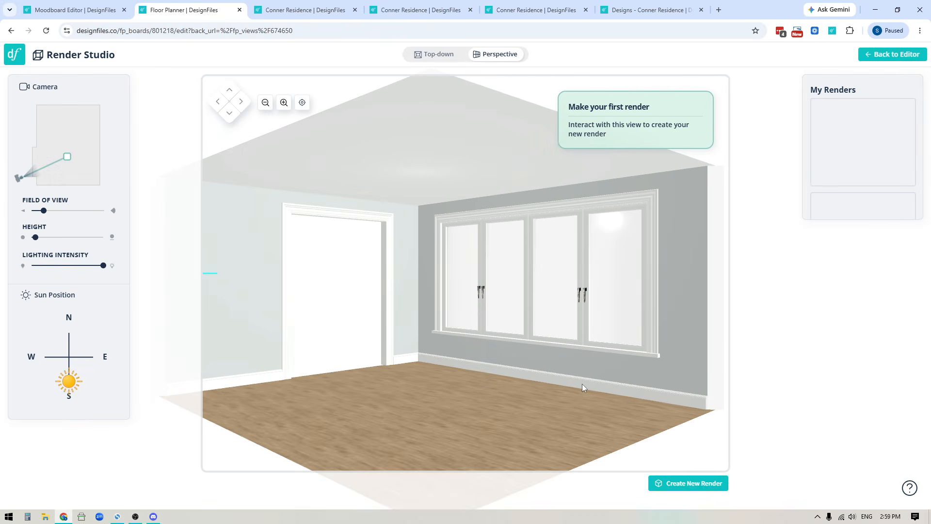
left_click_drag(522, 423, 457, 364)
scroll(463, 379, "up", 1)
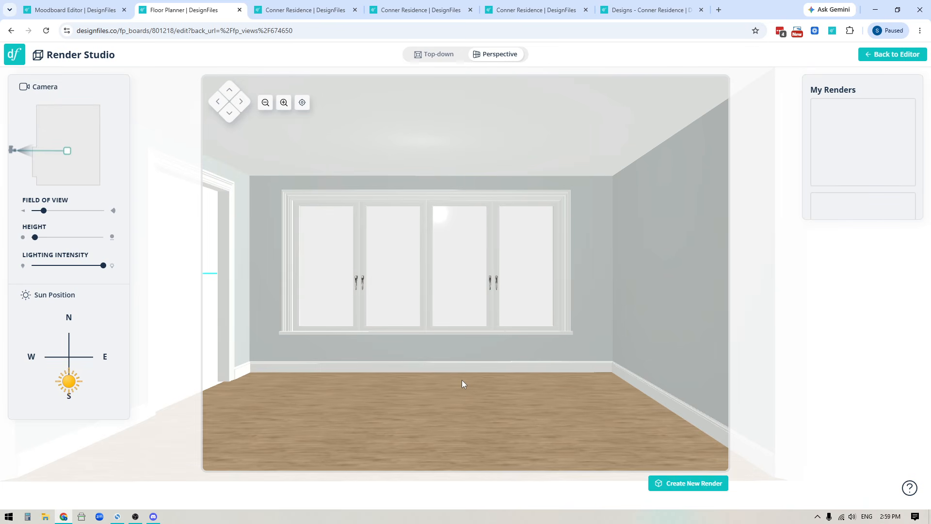
left_click_drag(462, 379, 499, 377)
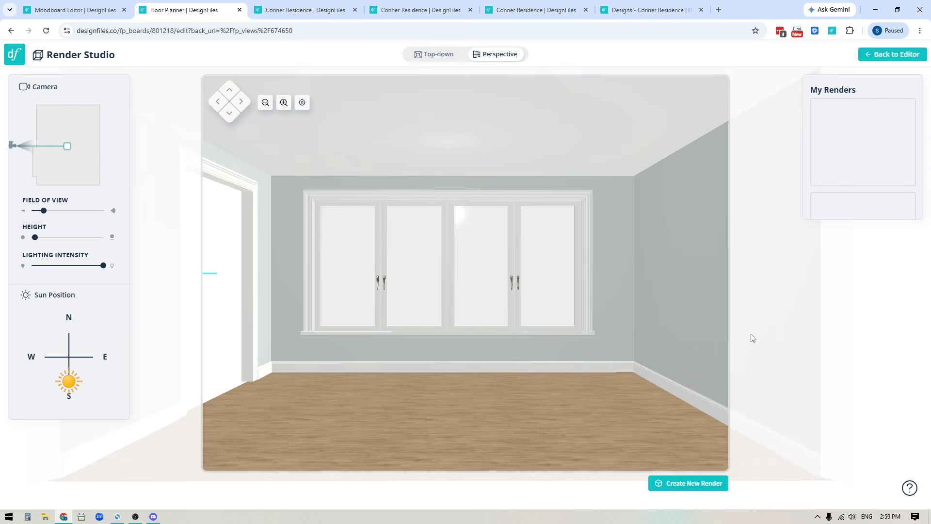
left_click(685, 484)
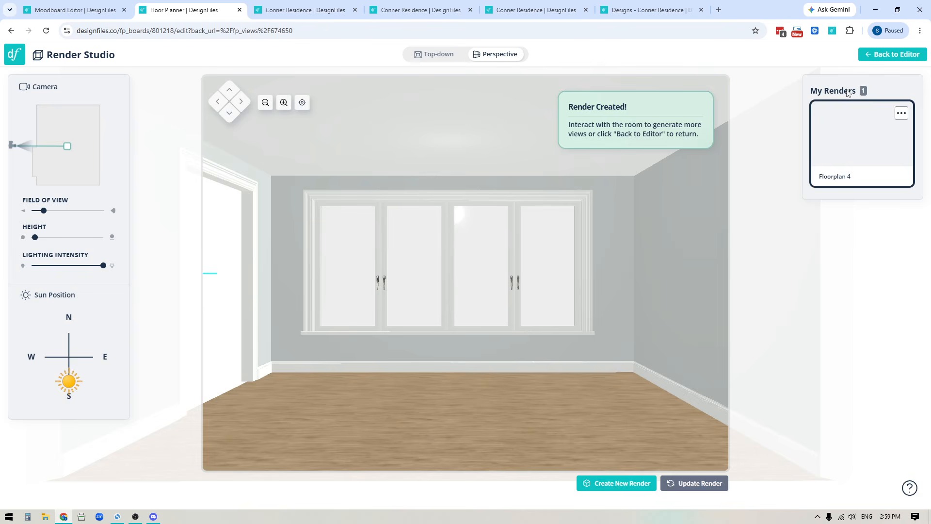
left_click(901, 114)
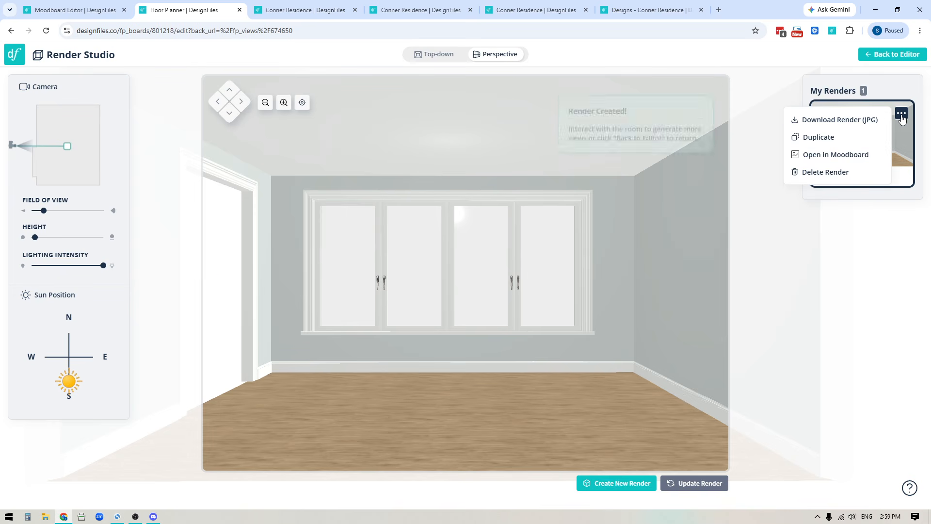
Open the render in a moodboard and place the striped Sawyer Sofa, slightly smaller, centred before the window.
left_click(820, 155)
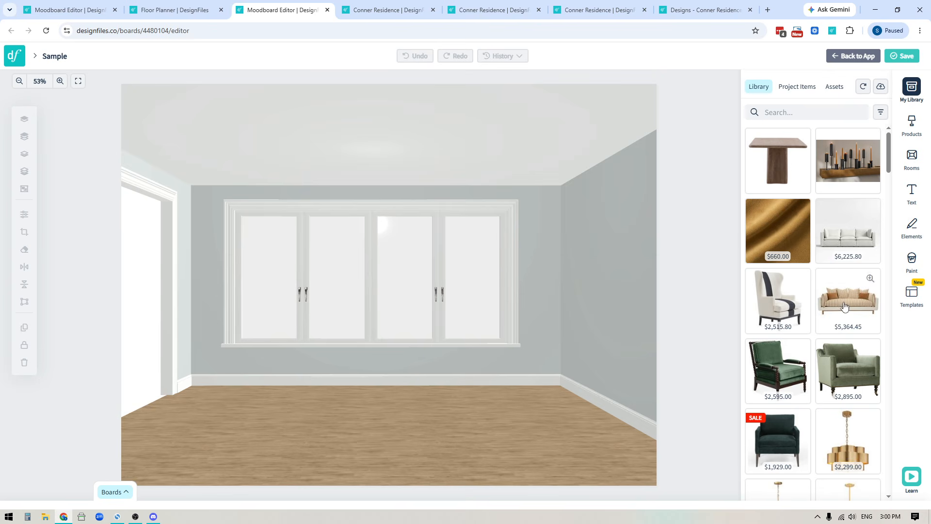
left_click_drag(846, 301, 427, 391)
left_click_drag(488, 395, 394, 374)
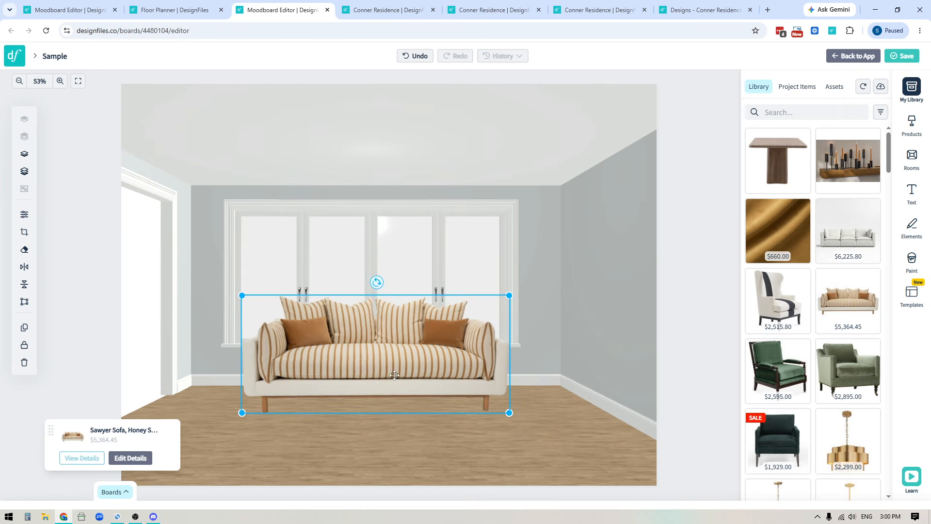
left_click_drag(509, 412, 489, 404)
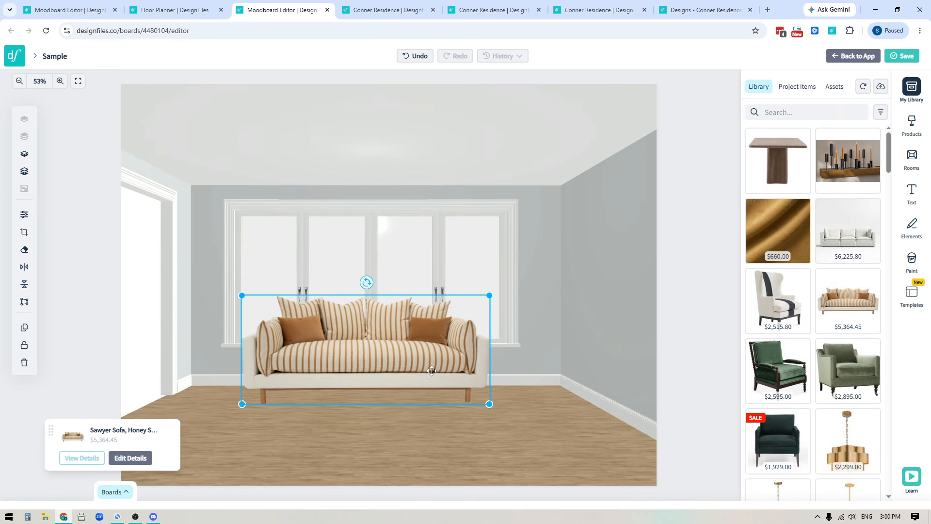
left_click_drag(431, 371, 437, 377)
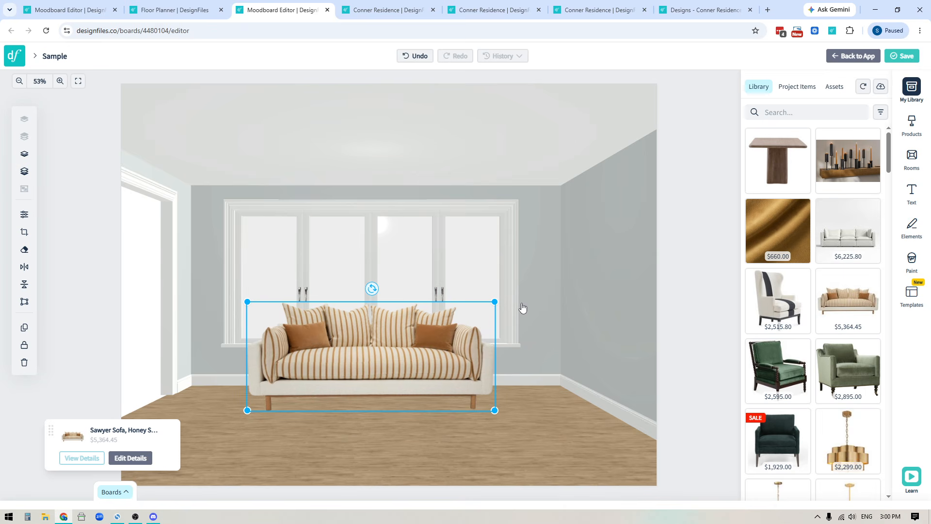
Render the doorway view as Floorplan 6 and open that render in the moodboard.
left_click(179, 12)
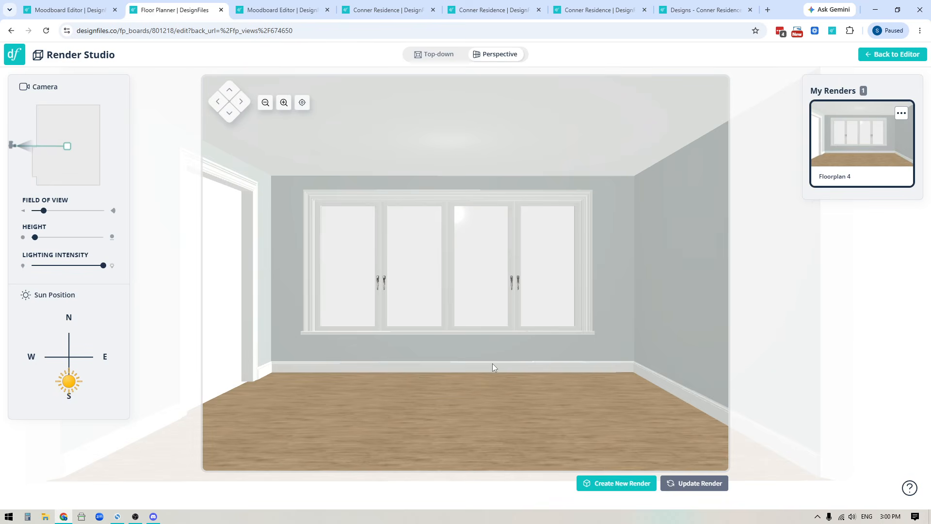
left_click_drag(536, 326, 542, 376)
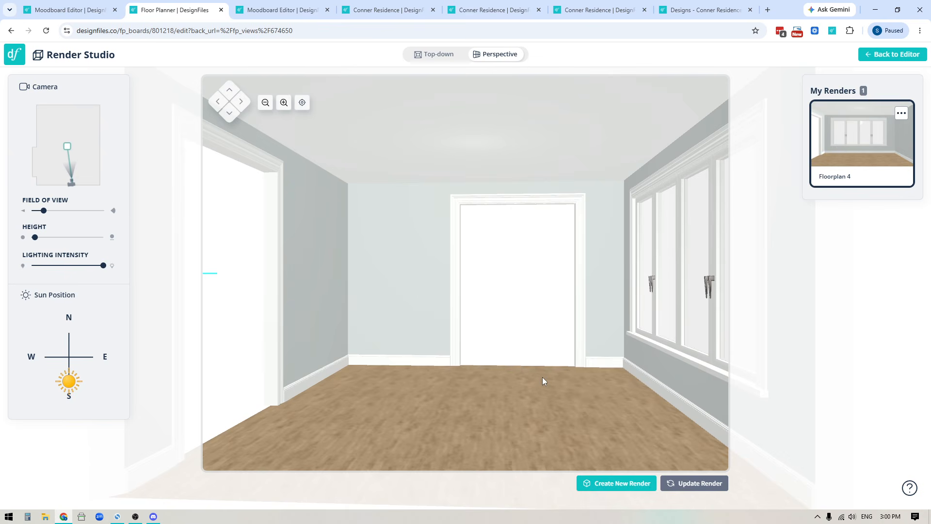
left_click(617, 483)
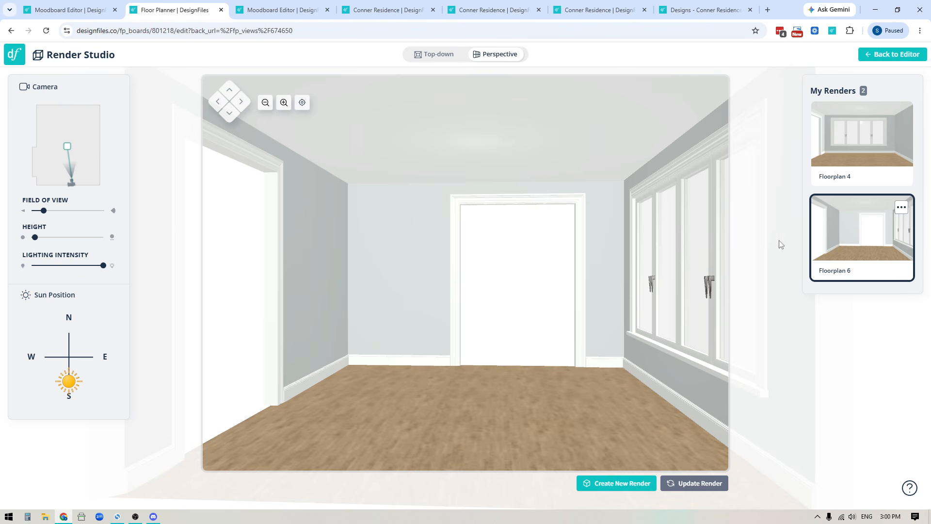
left_click(902, 207)
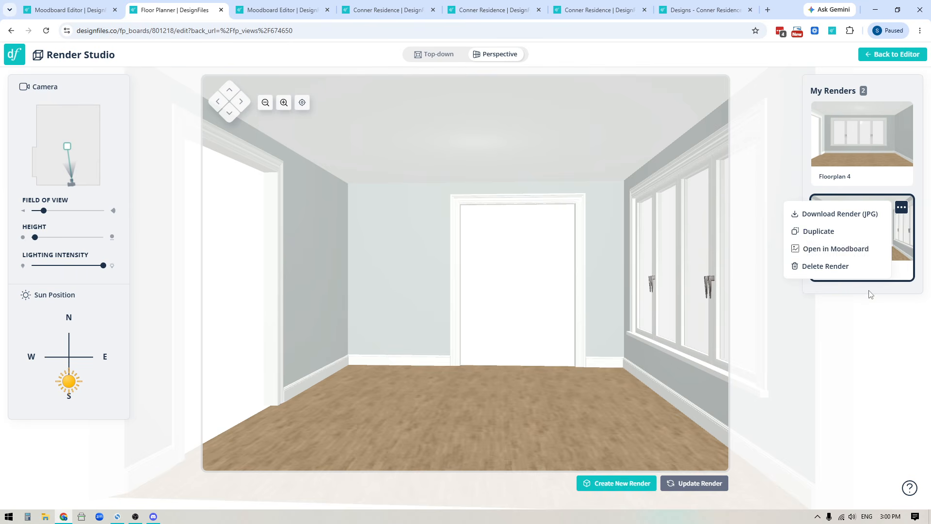
left_click(840, 248)
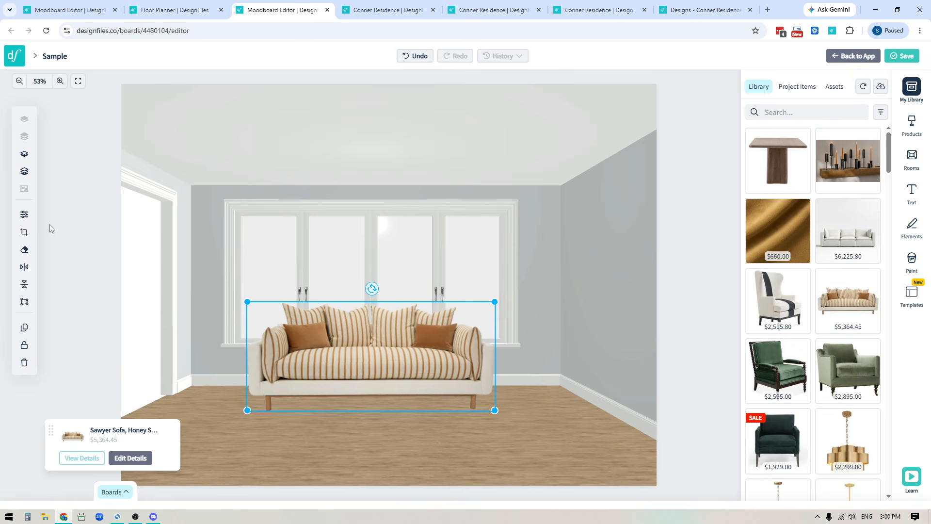